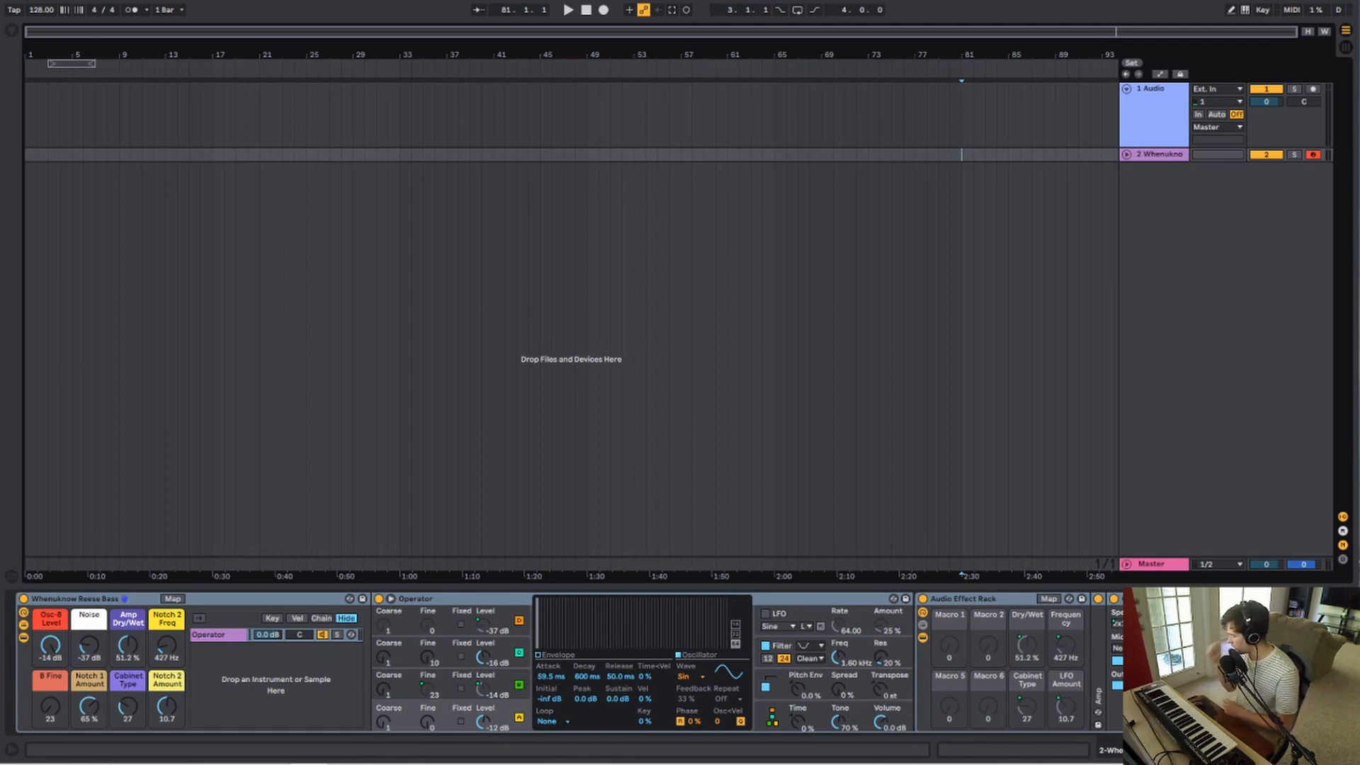
- Reset all eight macros of the Reese bass rack to their default values and show oscillator C's settings in Operator
{"action": "left_click_drag", "start_coordinate": [60, 709], "coordinate": [59, 701]}
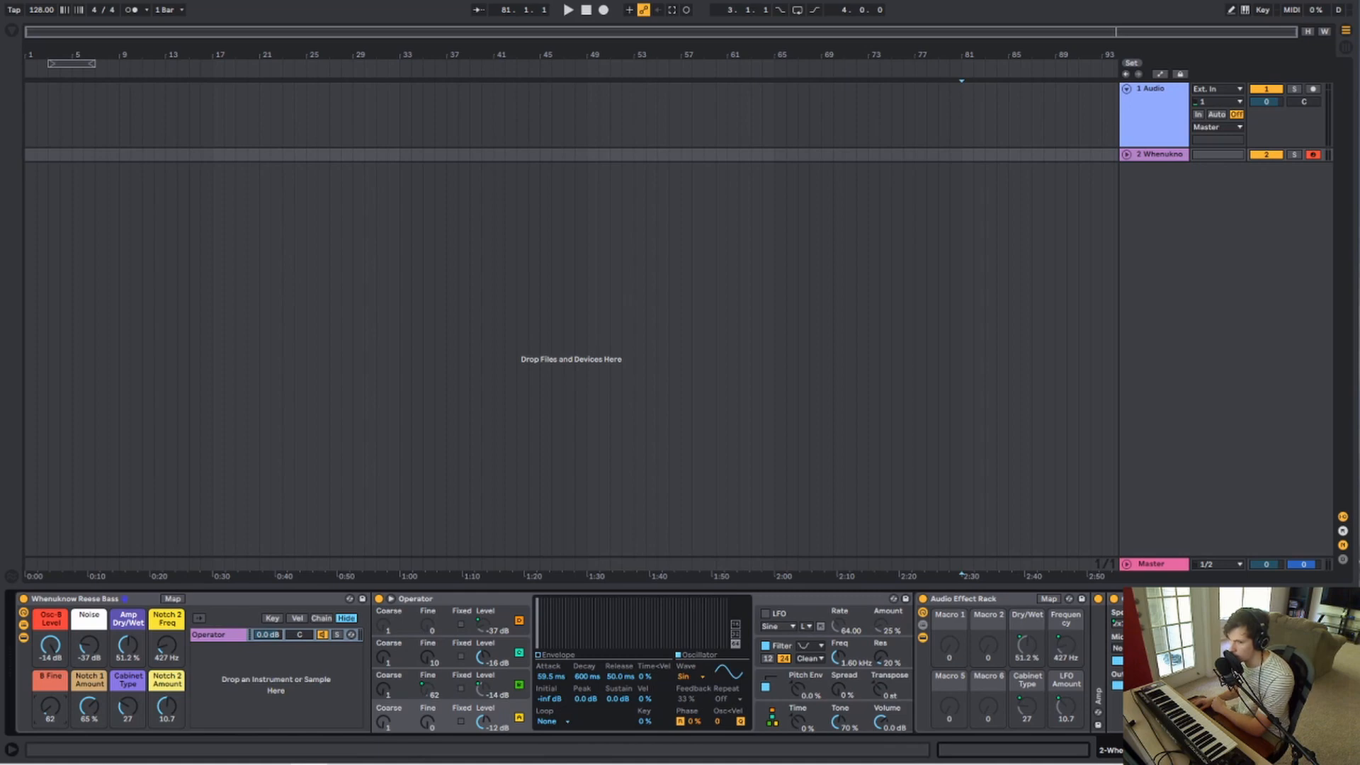
{"action": "double_click", "coordinate": [51, 648]}
{"action": "double_click", "coordinate": [50, 716]}
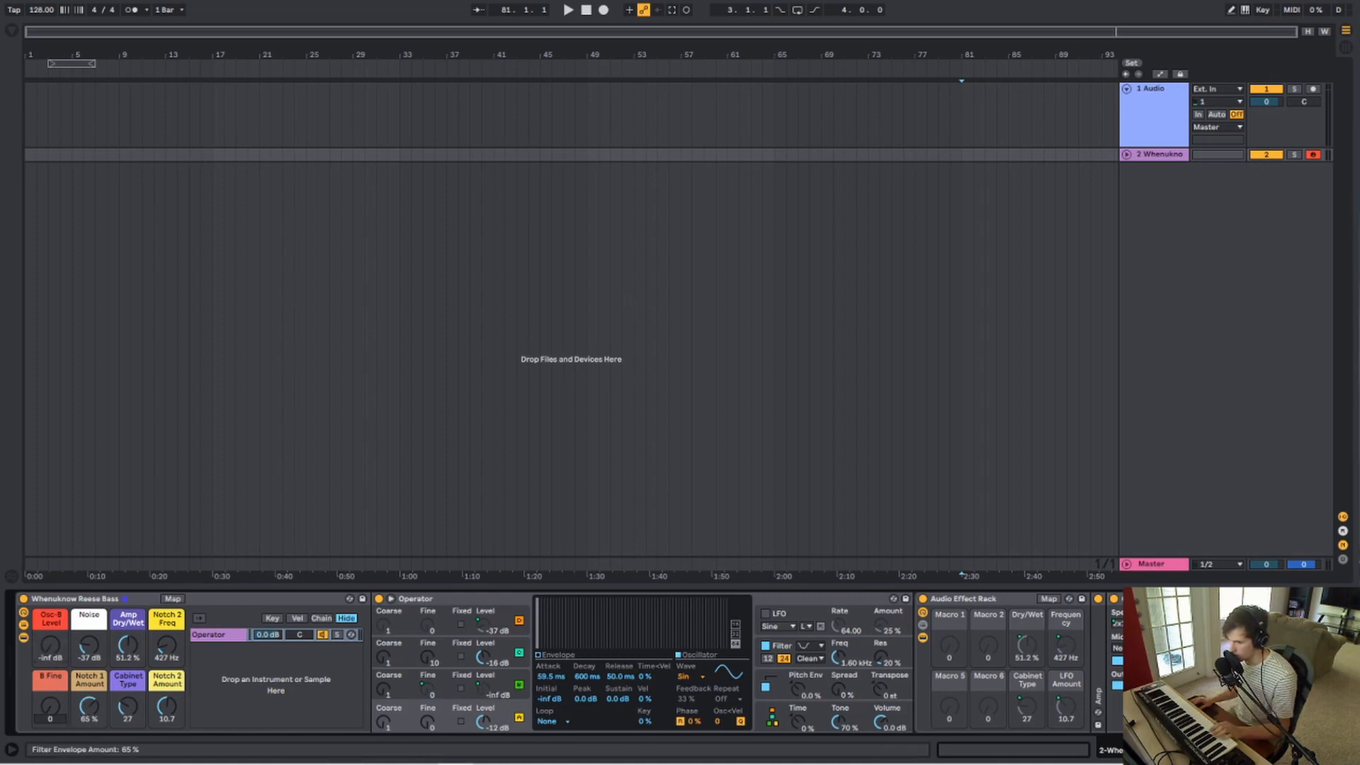
{"action": "double_click", "coordinate": [88, 706]}
{"action": "double_click", "coordinate": [89, 646]}
{"action": "double_click", "coordinate": [127, 646]}
{"action": "double_click", "coordinate": [127, 706]}
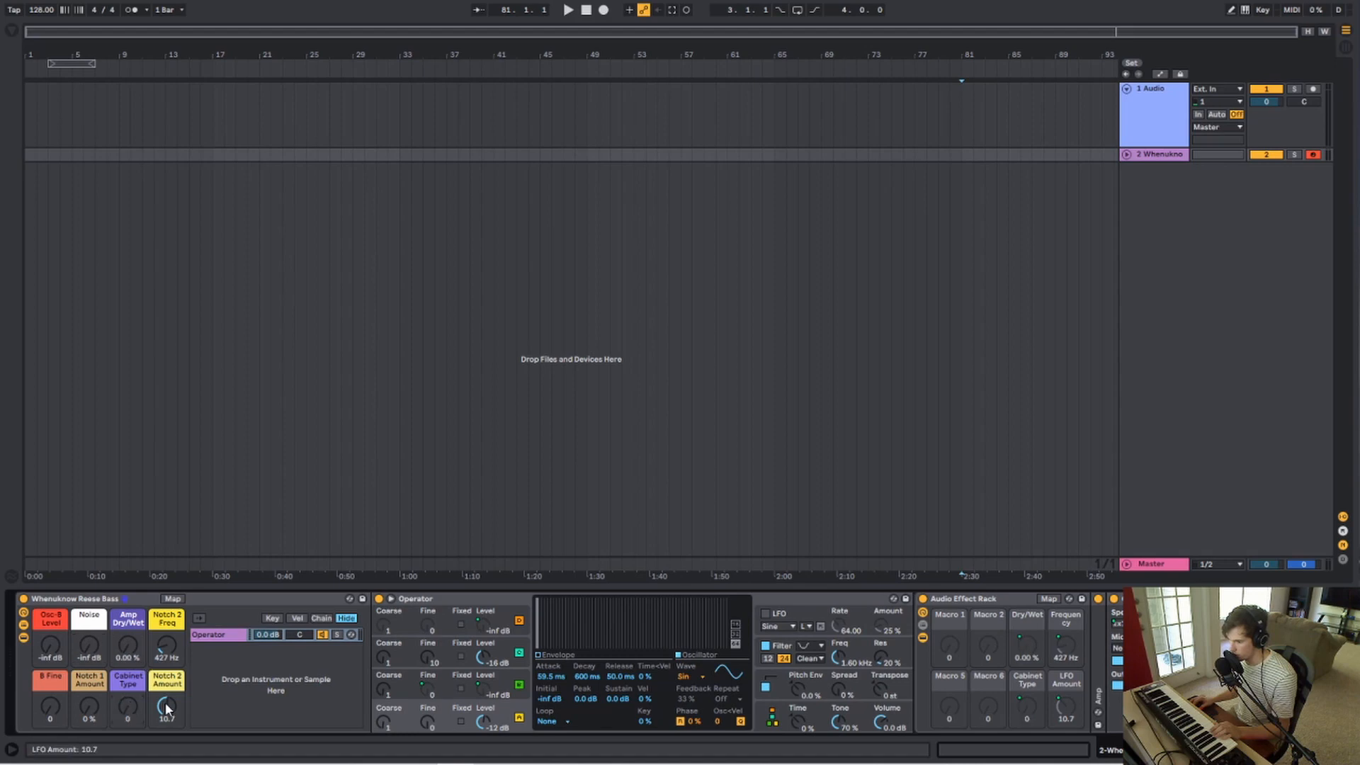
{"action": "double_click", "coordinate": [167, 707]}
{"action": "double_click", "coordinate": [167, 646]}
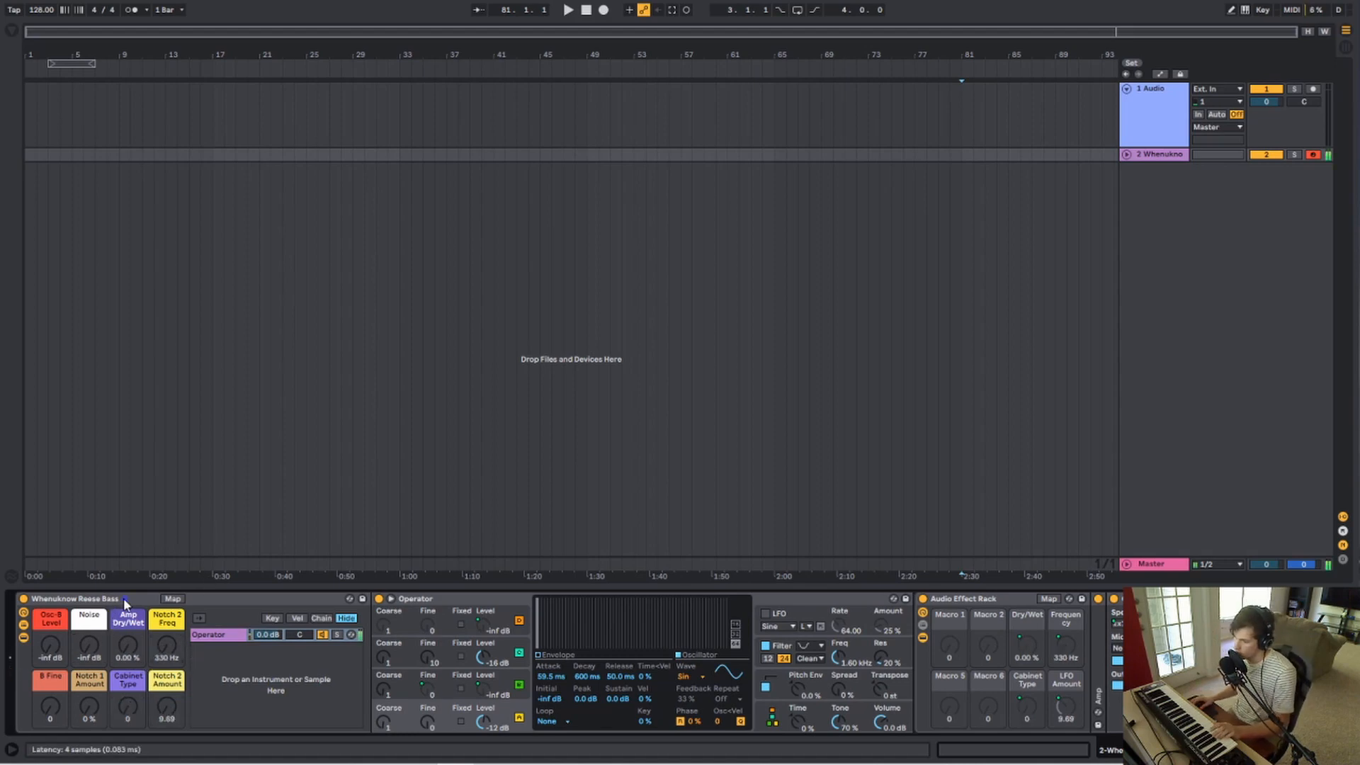
{"action": "left_click", "coordinate": [500, 657]}
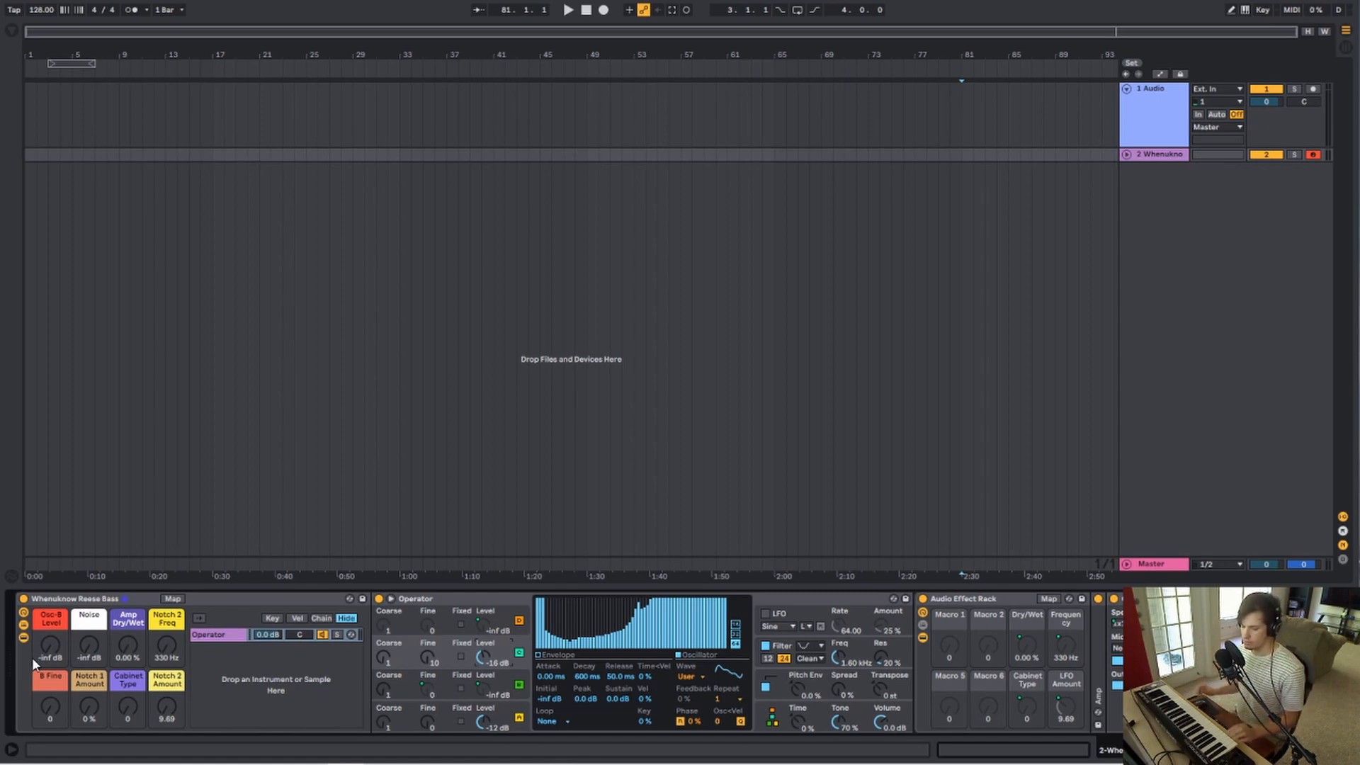
- Bring in the detuned oscillator B layer by setting Osc-B Level to -15 dB and B Fine to 86
{"action": "left_click_drag", "start_coordinate": [32, 657], "coordinate": [50, 622]}
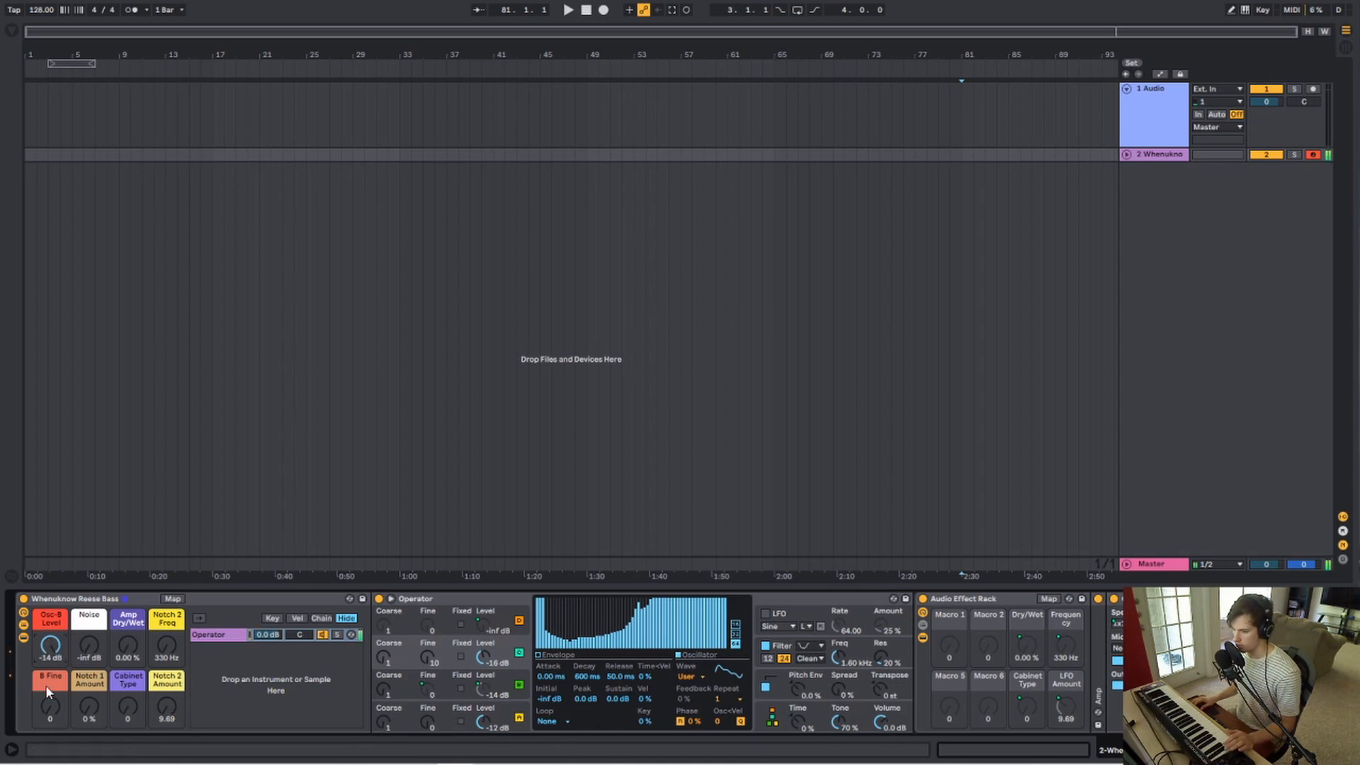
{"action": "left_click_drag", "start_coordinate": [48, 692], "coordinate": [48, 634]}
{"action": "left_click_drag", "start_coordinate": [50, 708], "coordinate": [49, 726]}
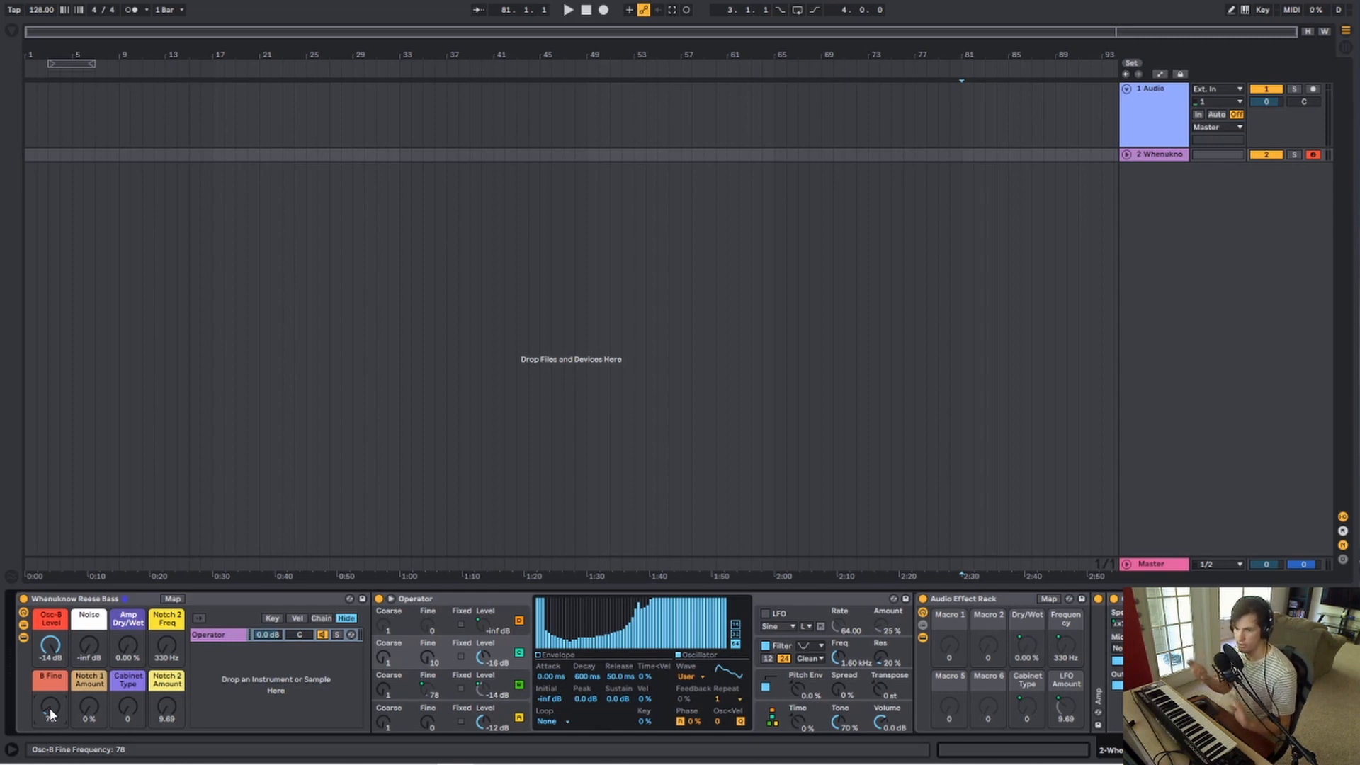
{"action": "mouse_move", "coordinate": [50, 714]}
{"action": "left_mouse_down"}
{"action": "mouse_move", "coordinate": [51, 644]}
{"action": "mouse_move", "coordinate": [50, 711]}
{"action": "left_mouse_up"}
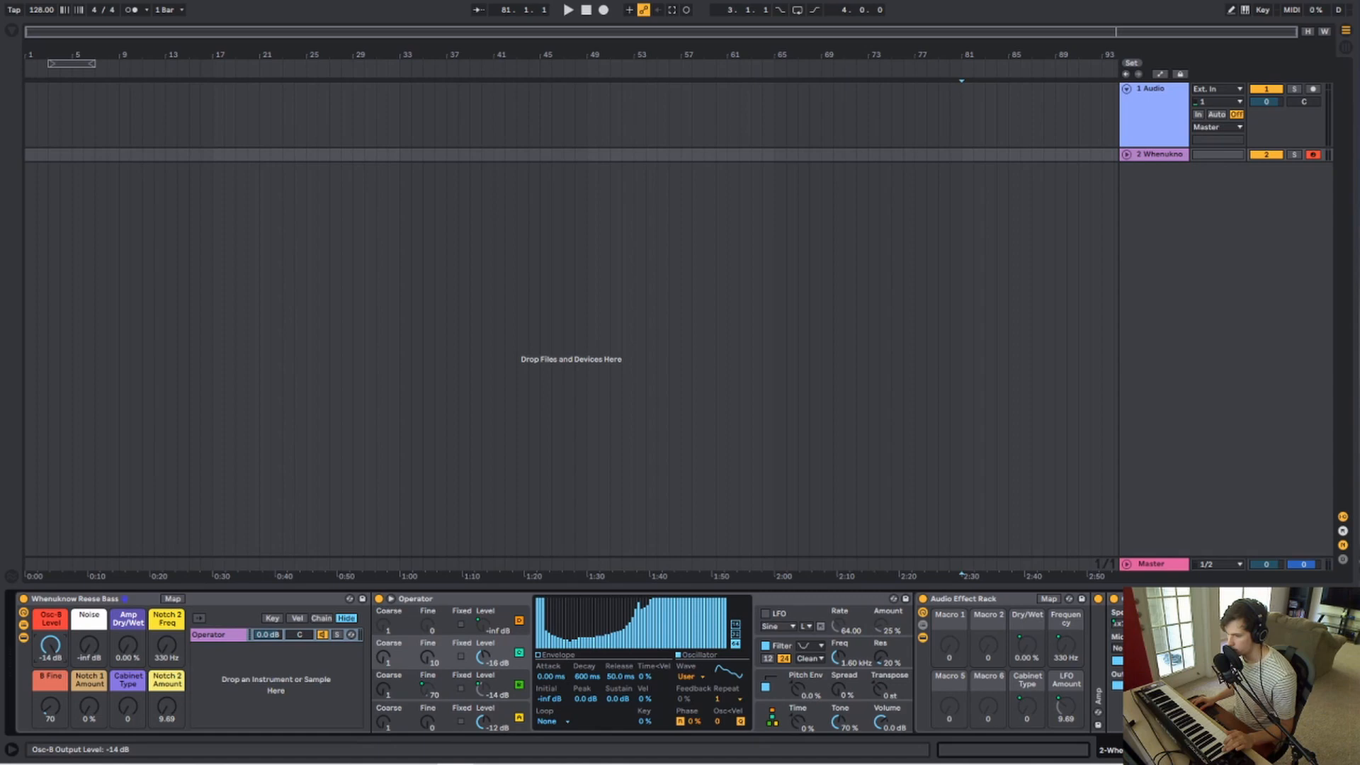
{"action": "mouse_move", "coordinate": [50, 645]}
{"action": "left_mouse_down"}
{"action": "mouse_move", "coordinate": [56, 701]}
{"action": "mouse_move", "coordinate": [56, 659]}
{"action": "left_mouse_up"}
{"action": "left_click_drag", "start_coordinate": [50, 706], "coordinate": [49, 722]}
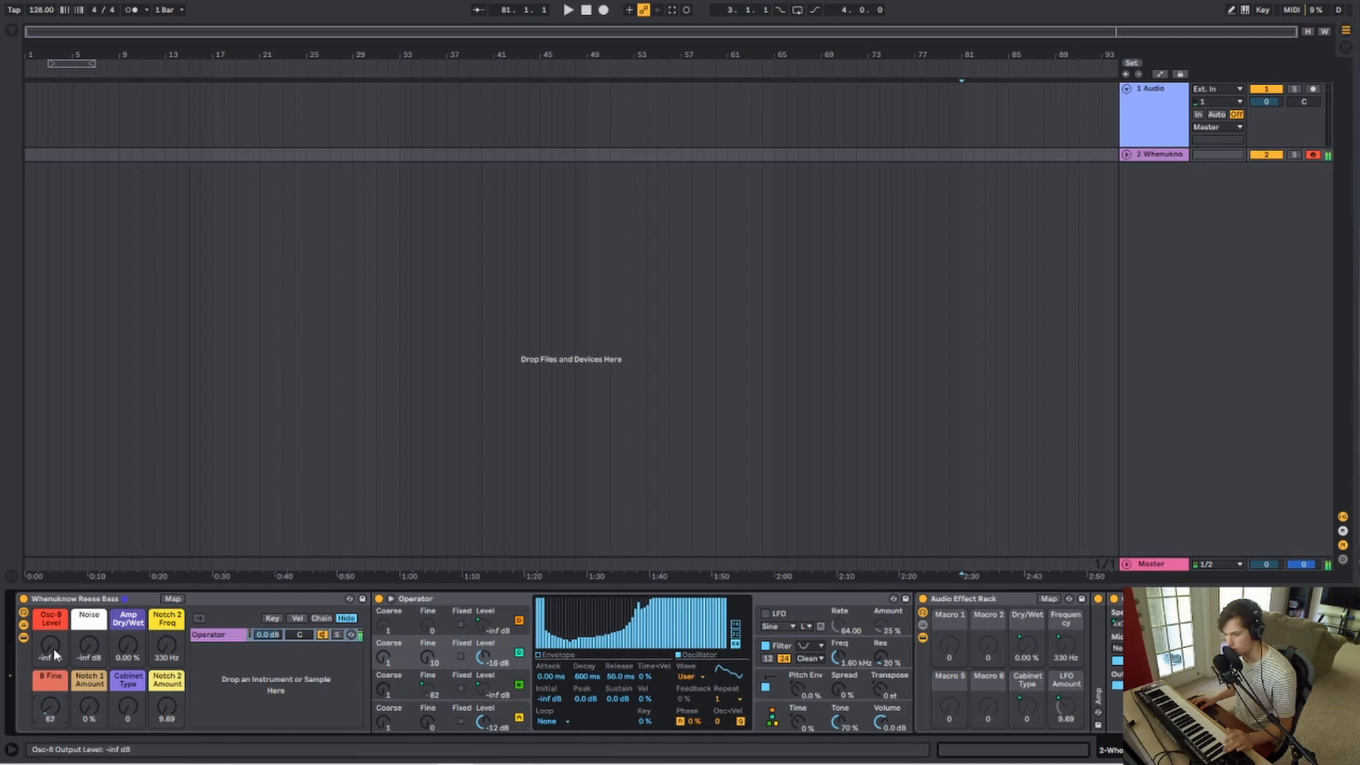
{"action": "left_click_drag", "start_coordinate": [50, 644], "coordinate": [50, 634]}
{"action": "left_click_drag", "start_coordinate": [50, 706], "coordinate": [49, 712]}
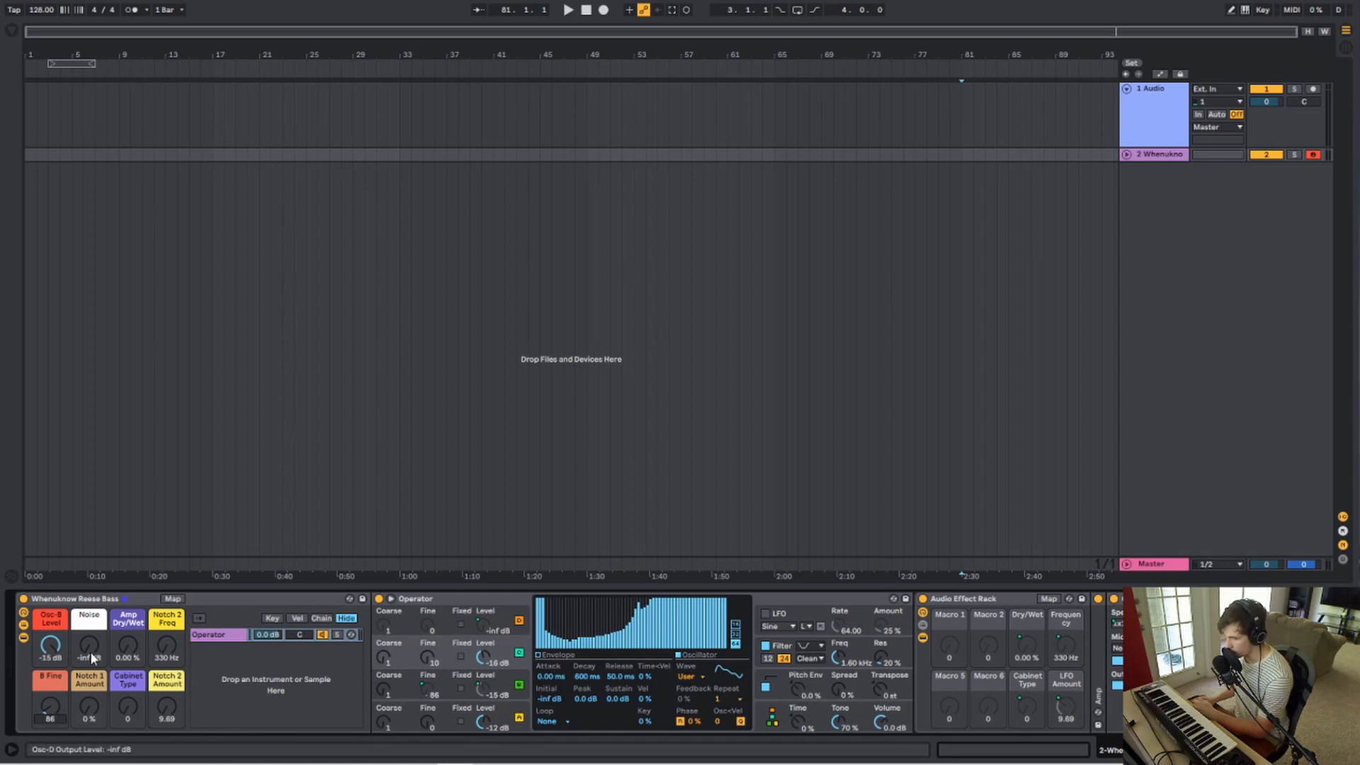
- Set the Noise macro to -43 dB and the Notch 1 Amount macro to 100%
{"action": "left_click_drag", "start_coordinate": [90, 652], "coordinate": [90, 645]}
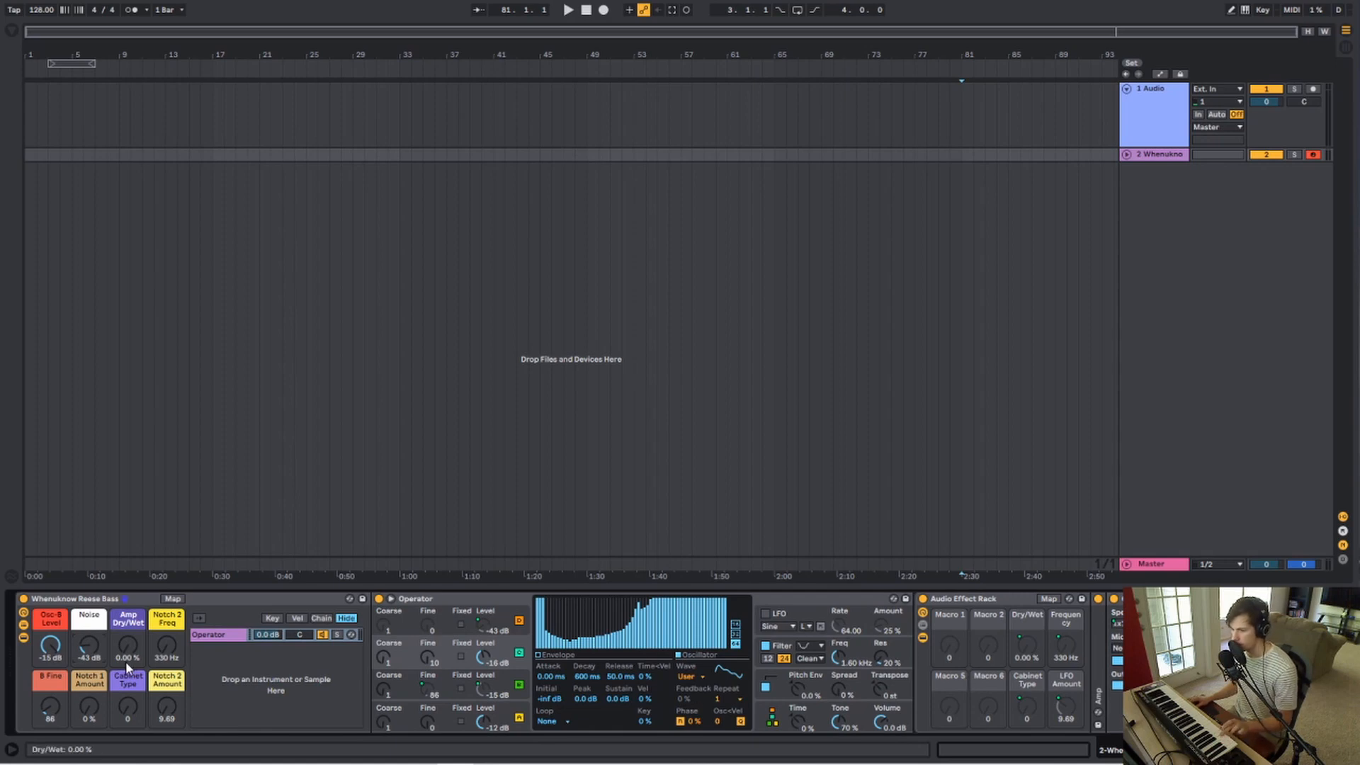
{"action": "left_click_drag", "start_coordinate": [89, 705], "coordinate": [89, 637]}
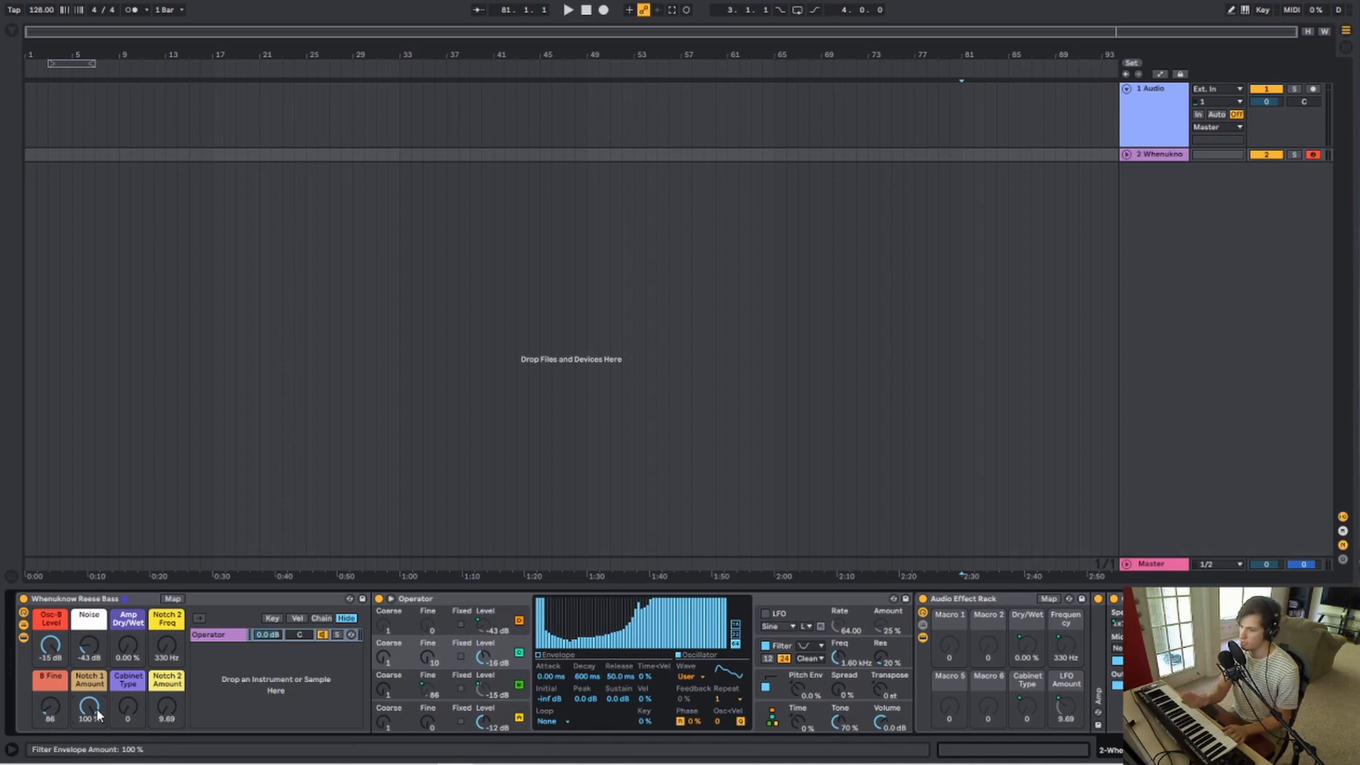
{"action": "mouse_move", "coordinate": [96, 709]}
{"action": "left_mouse_down"}
{"action": "mouse_move", "coordinate": [90, 763]}
{"action": "mouse_move", "coordinate": [96, 715]}
{"action": "left_mouse_up"}
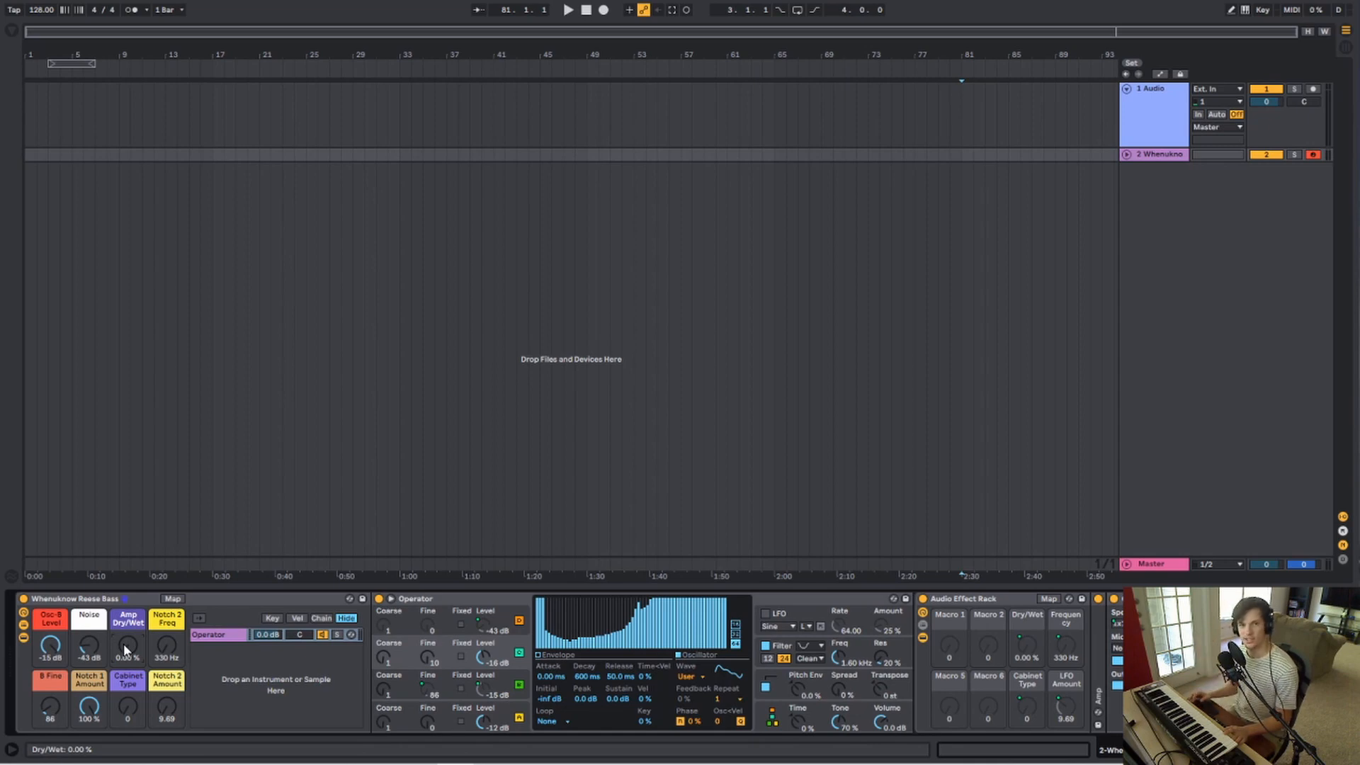
- Sweep the Amp Dry/Wet macro between 0% and 100% to audition the distortion, leaving it at 42.5%
{"action": "left_click_drag", "start_coordinate": [125, 649], "coordinate": [125, 618]}
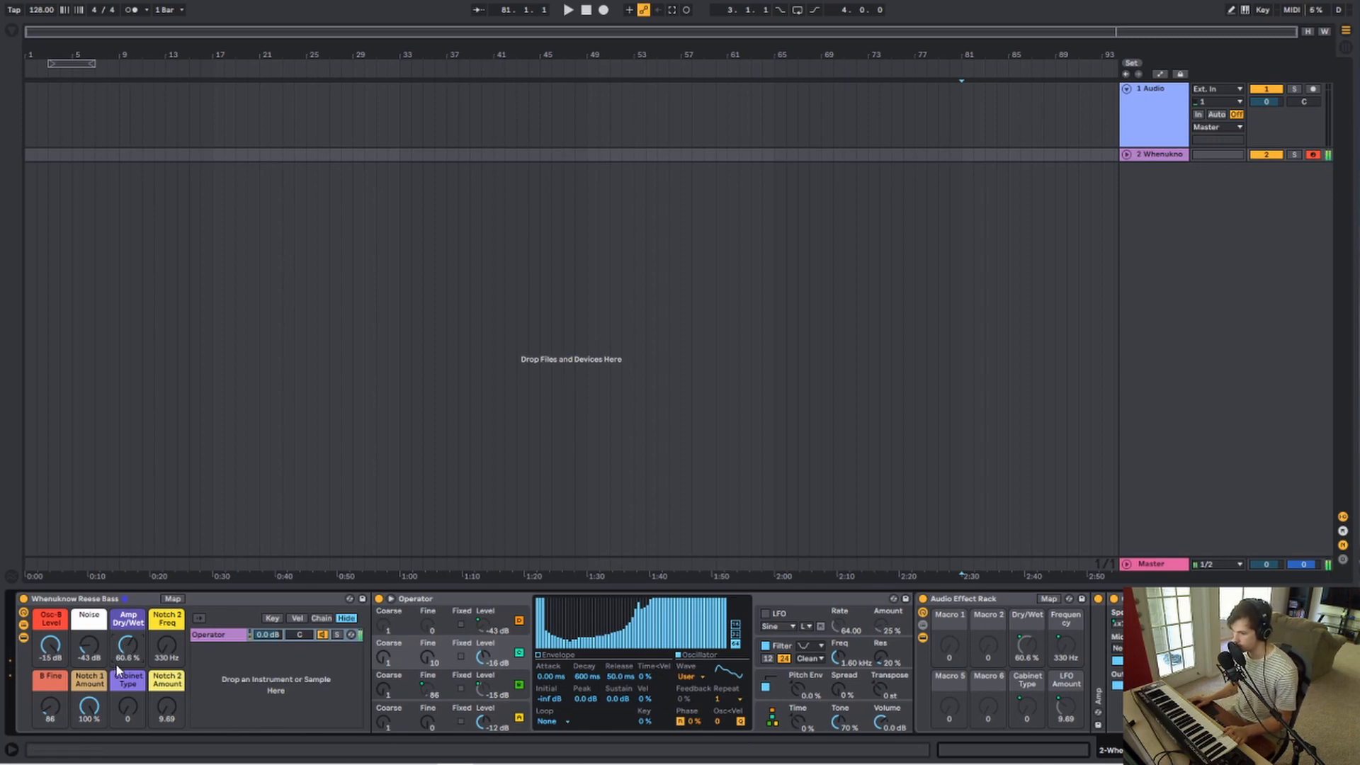
{"action": "left_click_drag", "start_coordinate": [125, 649], "coordinate": [125, 617]}
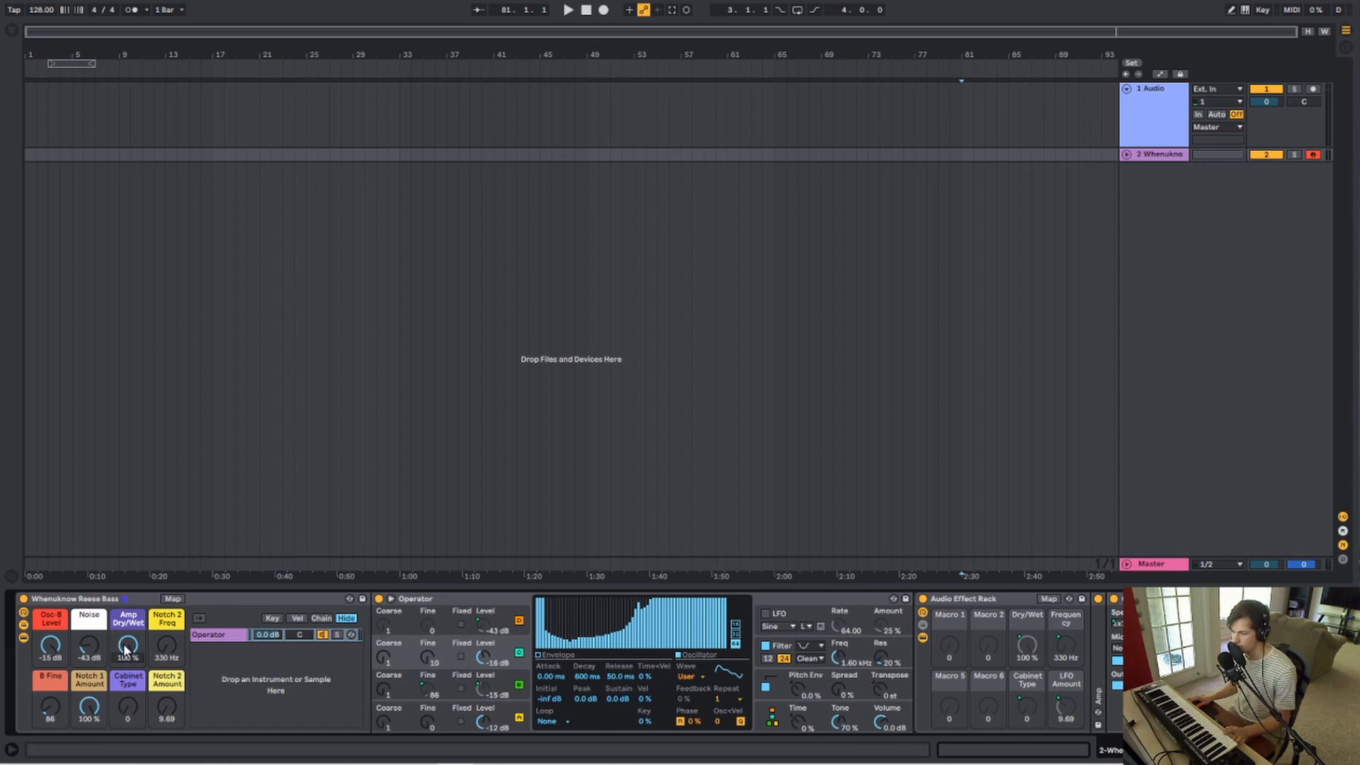
{"action": "left_click_drag", "start_coordinate": [126, 648], "coordinate": [126, 703]}
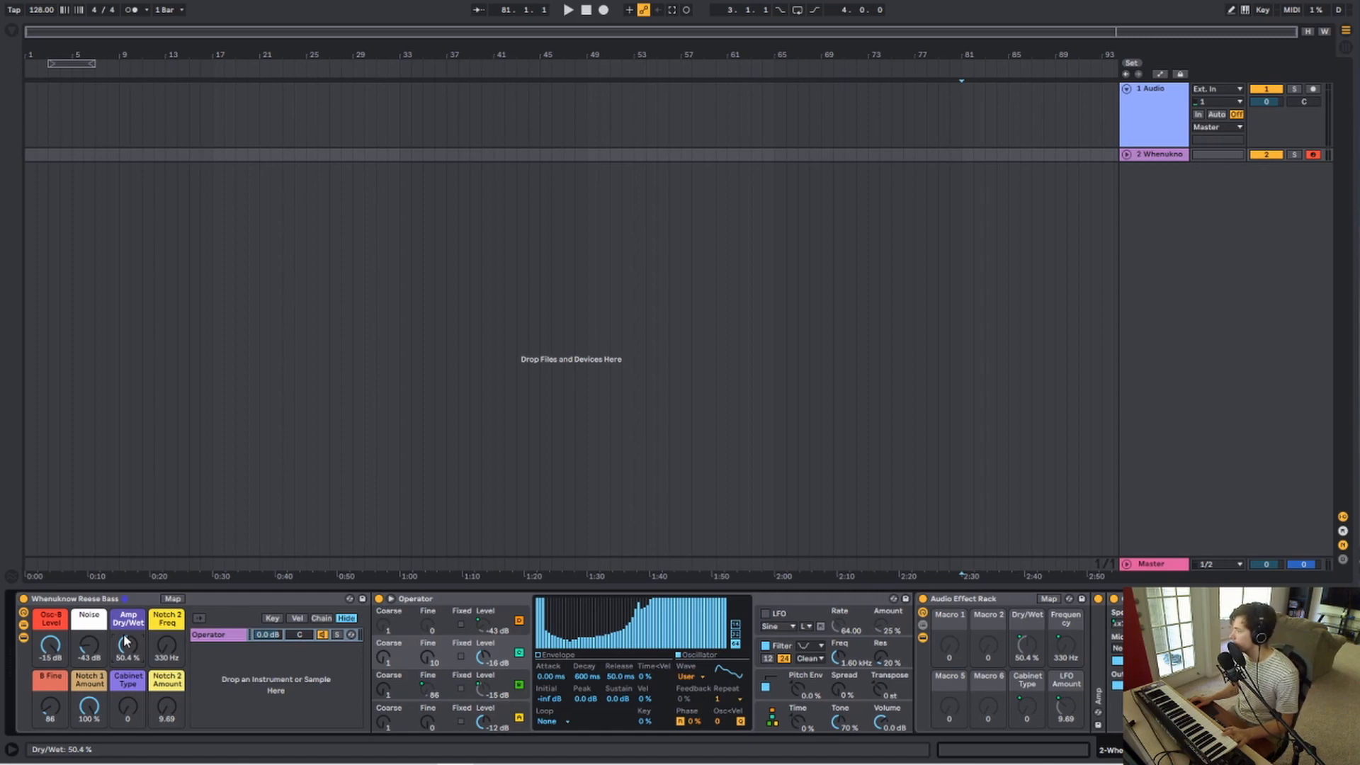
{"action": "left_click_drag", "start_coordinate": [127, 641], "coordinate": [126, 709]}
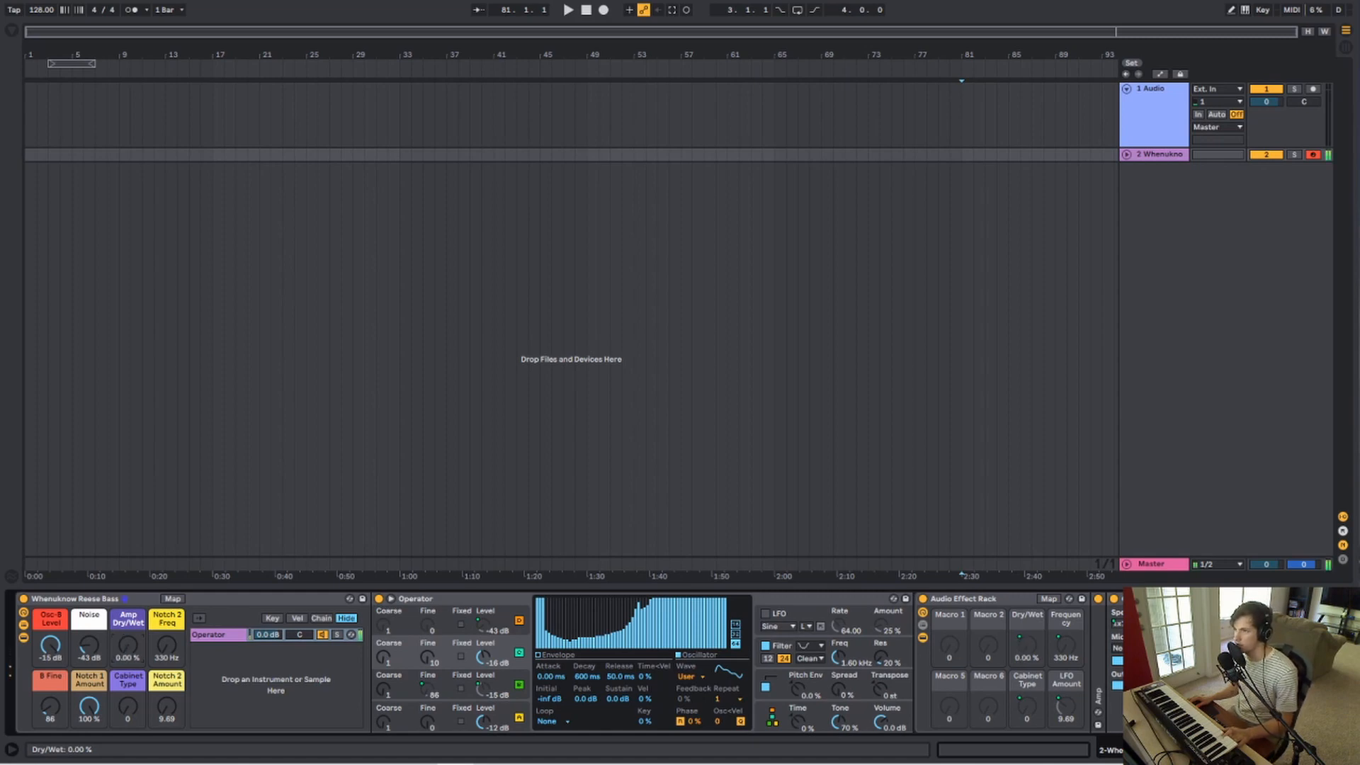
{"action": "left_click_drag", "start_coordinate": [127, 644], "coordinate": [127, 577]}
{"action": "left_click_drag", "start_coordinate": [127, 645], "coordinate": [126, 677]}
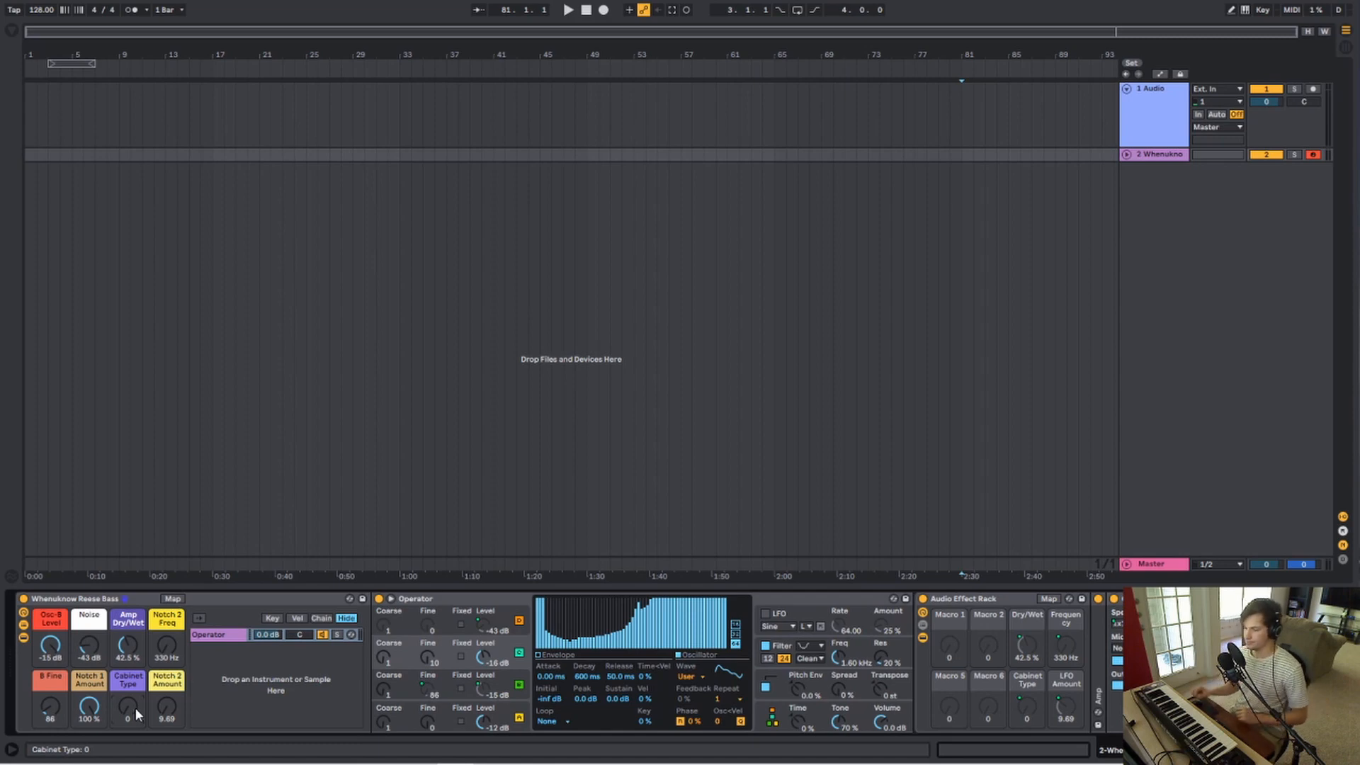
- Try different cabinets at full amp mix, settling on Cabinet Type 14 and Amp Dry/Wet 48.8%
{"action": "left_click_drag", "start_coordinate": [123, 660], "coordinate": [124, 623]}
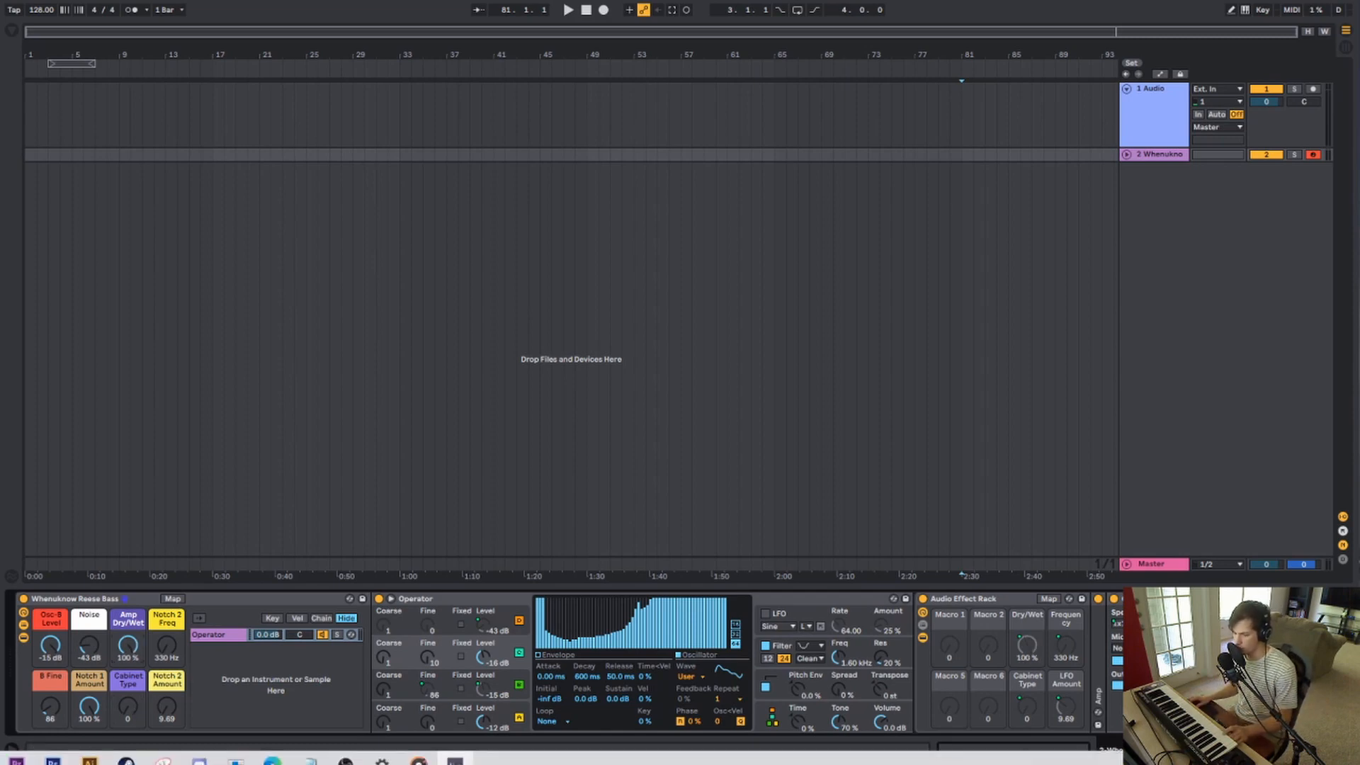
{"action": "left_click_drag", "start_coordinate": [128, 708], "coordinate": [127, 651]}
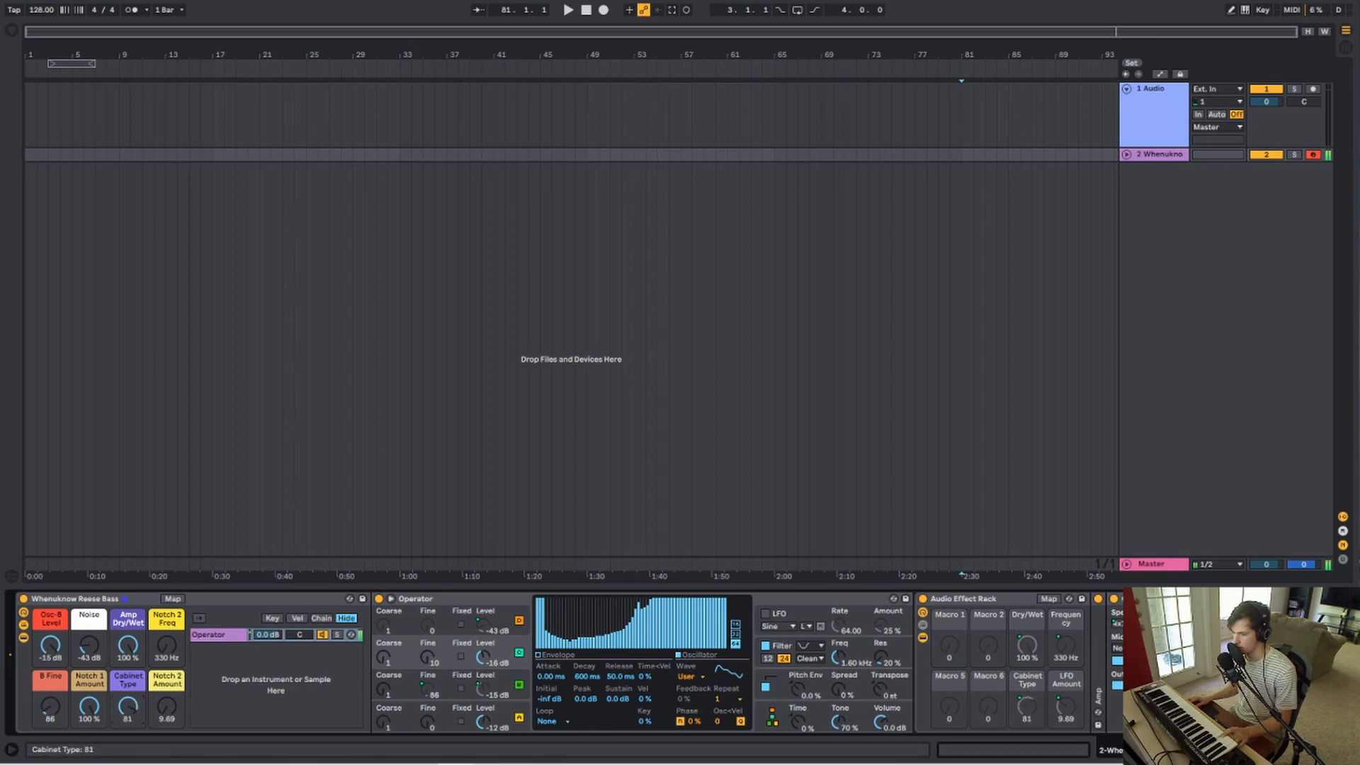
{"action": "left_click_drag", "start_coordinate": [127, 706], "coordinate": [128, 753]}
{"action": "left_click_drag", "start_coordinate": [128, 644], "coordinate": [127, 684]}
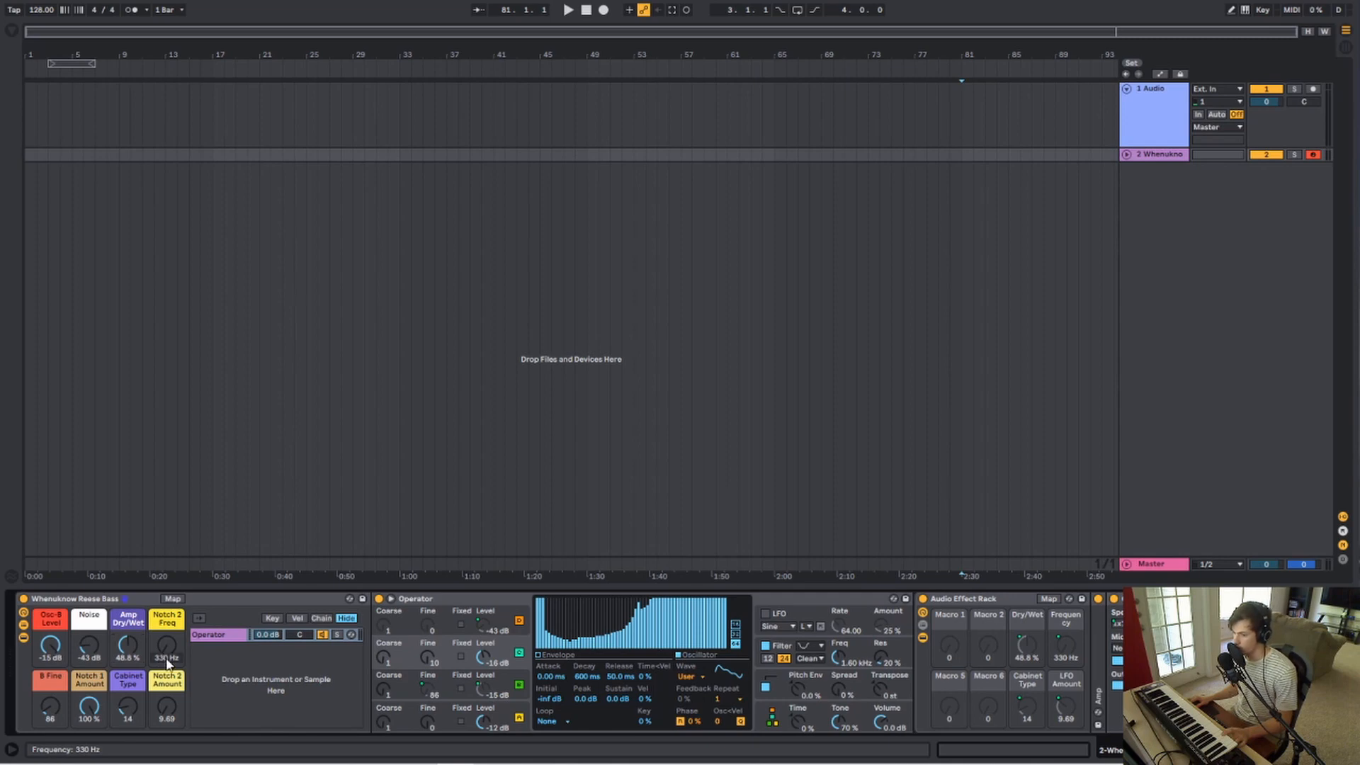
- Raise the Notch 2 Amount macro to 11.6 and collapse the Audio Effect Rack in the device chain
{"action": "left_click_drag", "start_coordinate": [167, 708], "coordinate": [168, 691]}
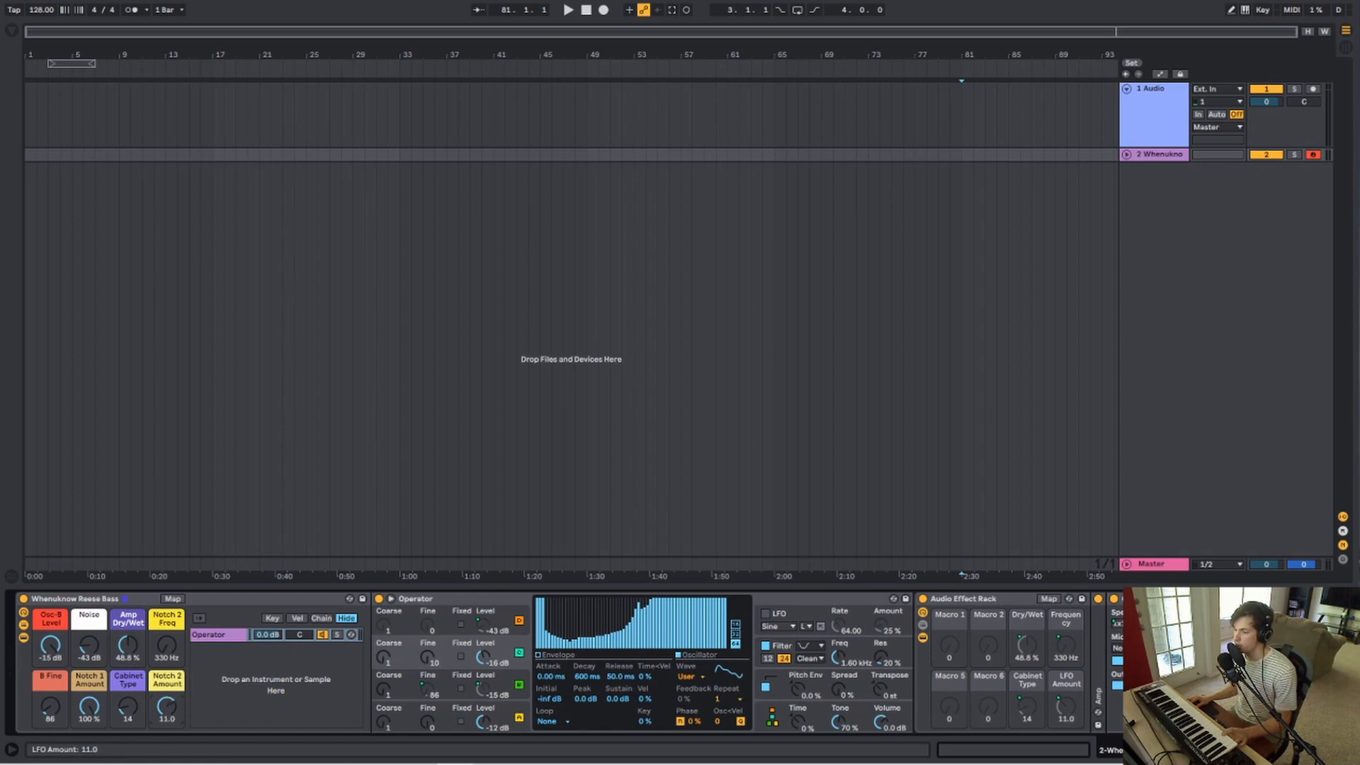
{"action": "left_click_drag", "start_coordinate": [167, 691], "coordinate": [178, 691]}
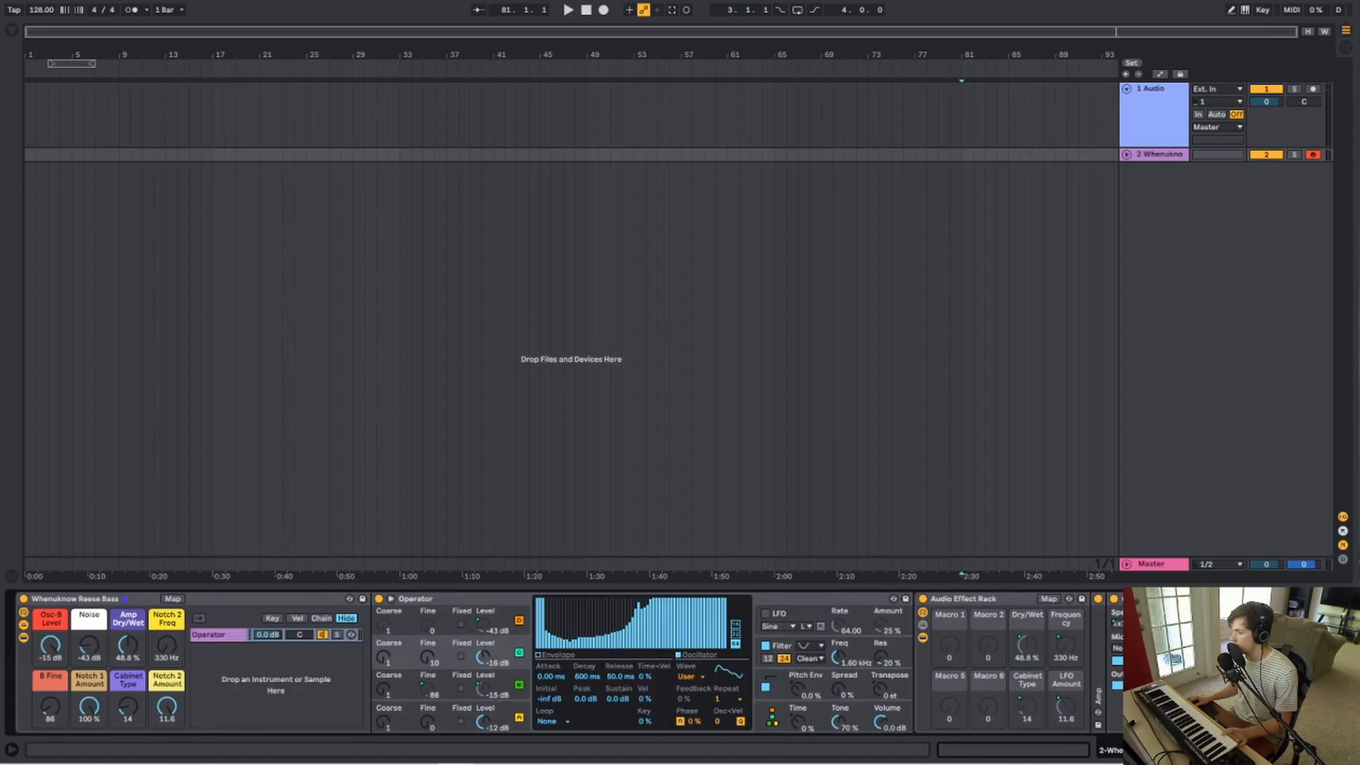
{"action": "left_click", "coordinate": [976, 600]}
{"action": "left_click", "coordinate": [978, 599]}
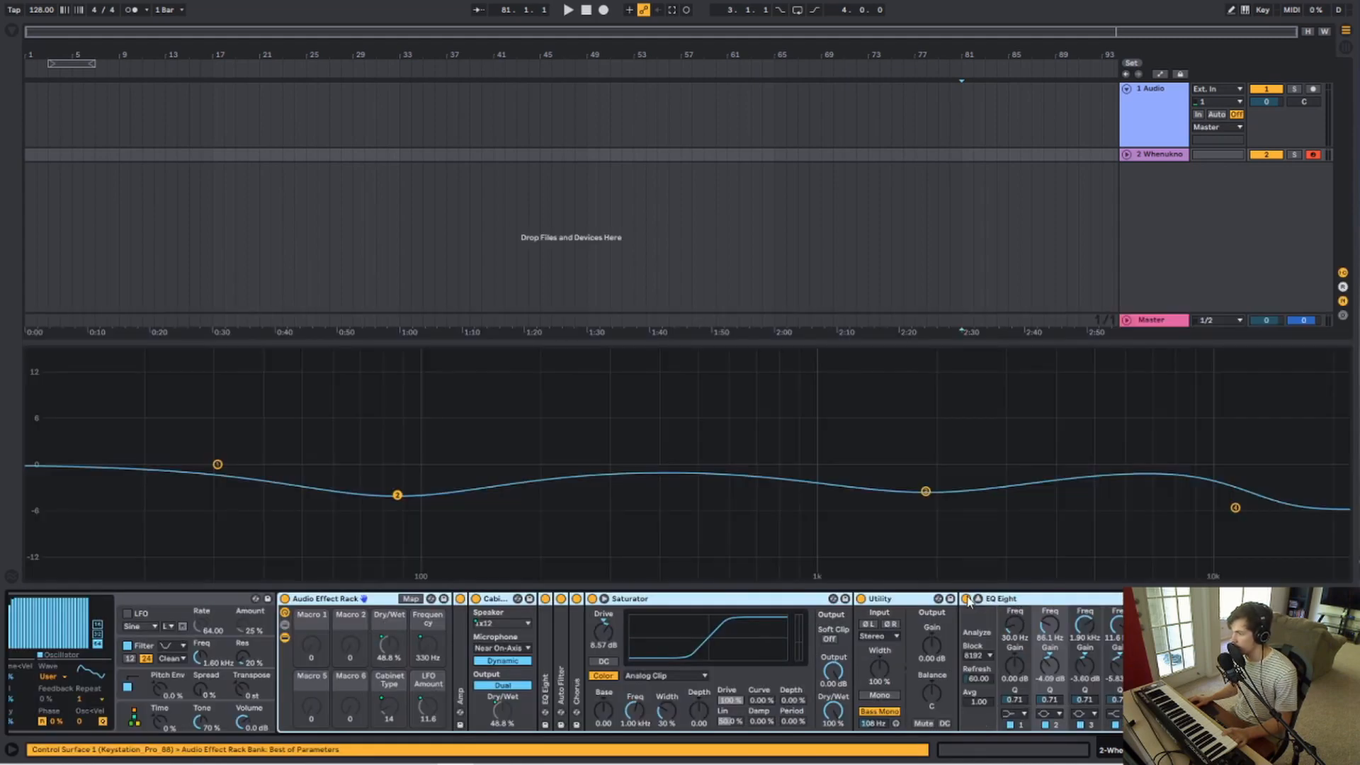
{"action": "double_click", "coordinate": [328, 601]}
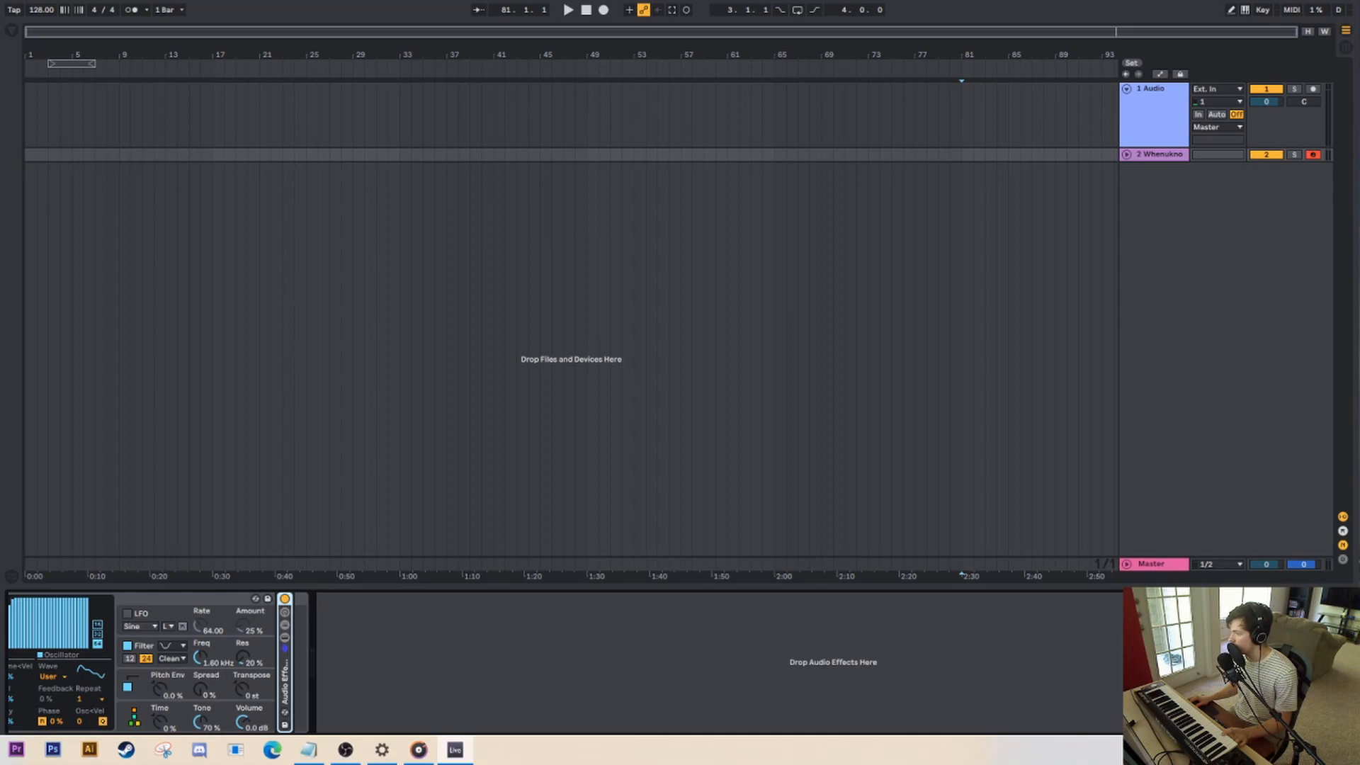
{"action": "left_click", "coordinate": [1061, 751]}
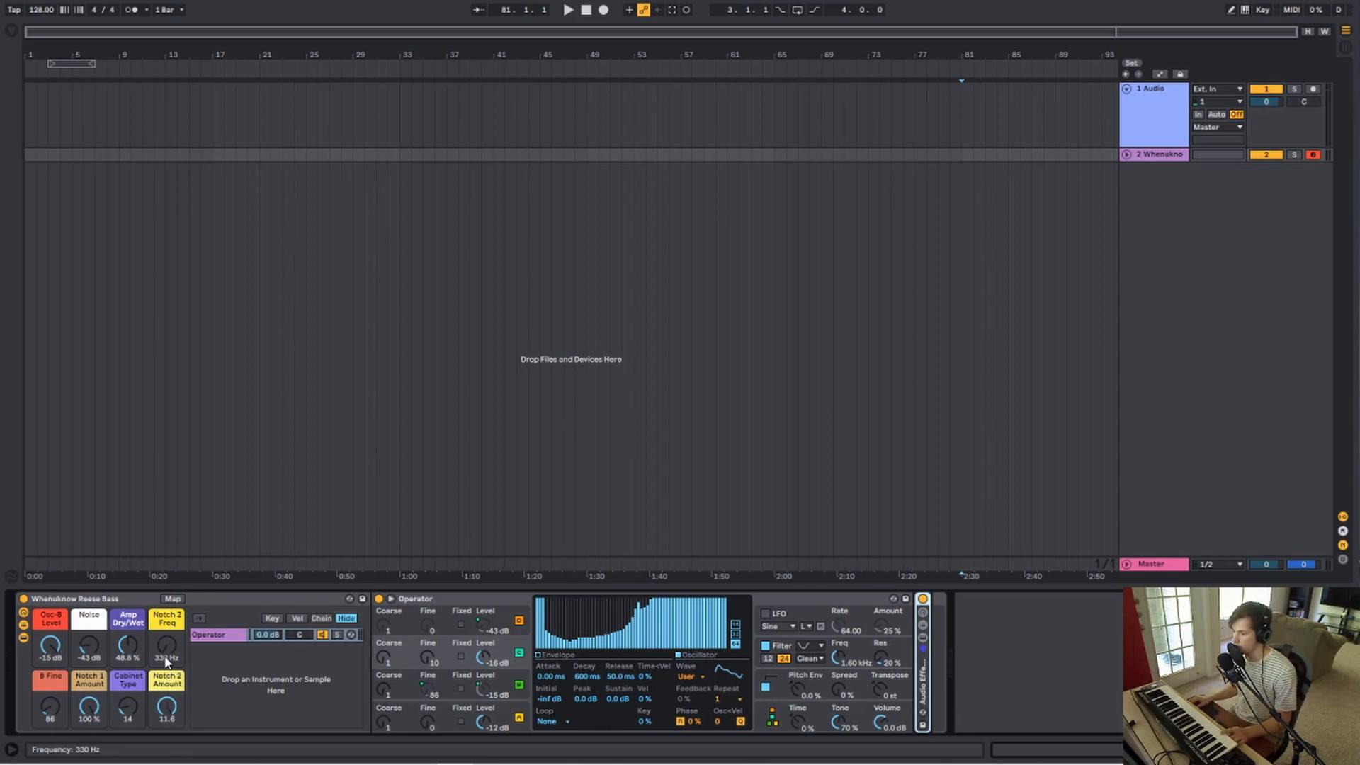
- Try low and high Notch 2 settings, settling on Notch 2 Amount 11.6 and Notch 2 Freq 2.03 kHz
{"action": "left_click_drag", "start_coordinate": [169, 701], "coordinate": [169, 755]}
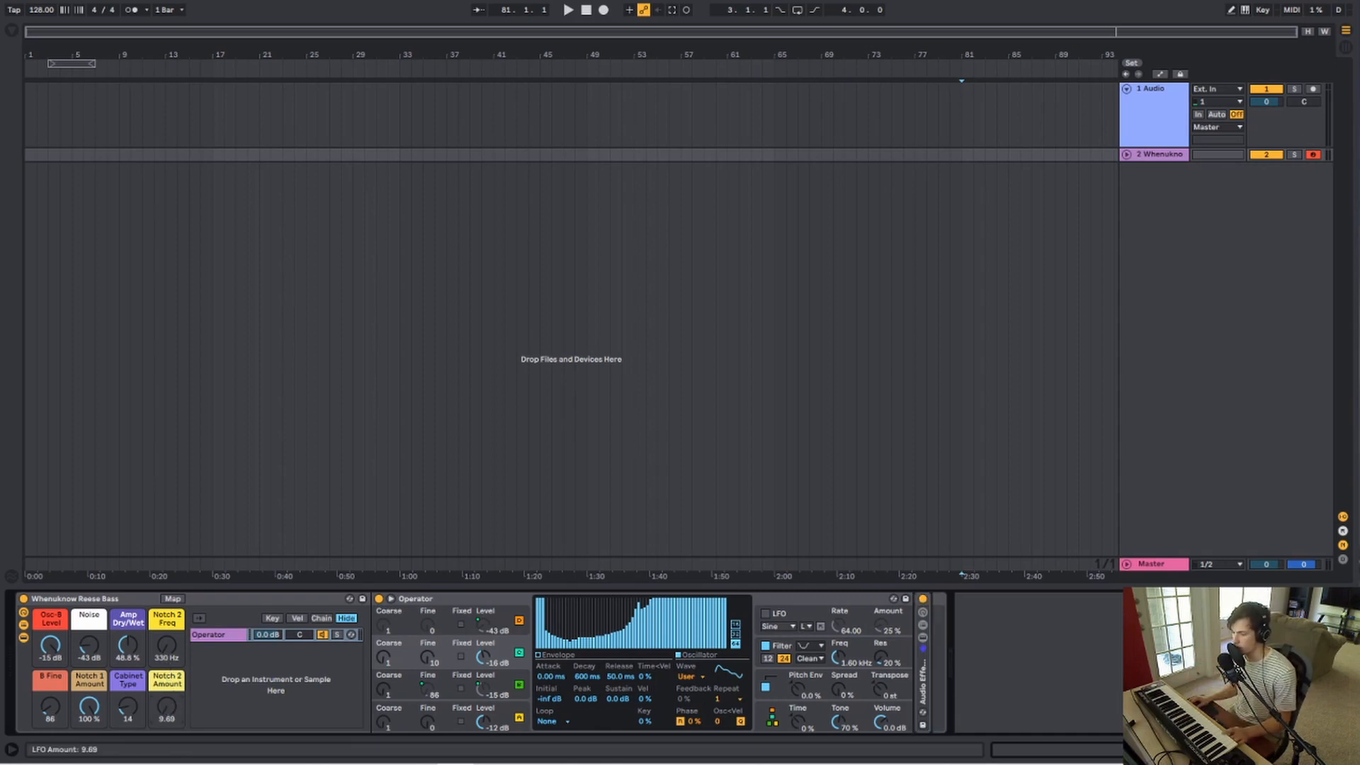
{"action": "left_click_drag", "start_coordinate": [169, 652], "coordinate": [168, 602]}
{"action": "left_click_drag", "start_coordinate": [169, 704], "coordinate": [169, 616]}
{"action": "left_click_drag", "start_coordinate": [164, 669], "coordinate": [167, 612]}
{"action": "left_click_drag", "start_coordinate": [168, 706], "coordinate": [167, 706]}
{"action": "mouse_move", "coordinate": [167, 645]}
{"action": "left_mouse_down"}
{"action": "mouse_move", "coordinate": [167, 676]}
{"action": "mouse_move", "coordinate": [173, 623]}
{"action": "left_mouse_up"}
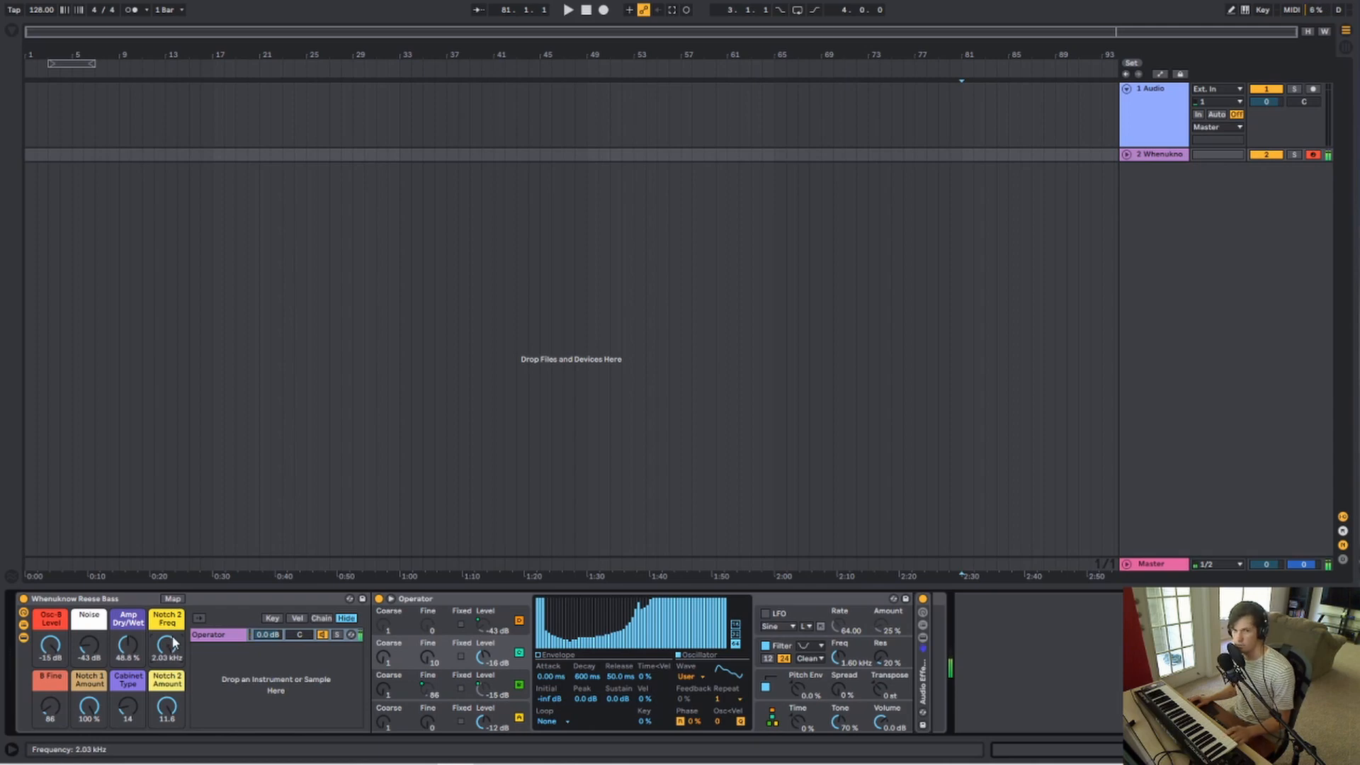